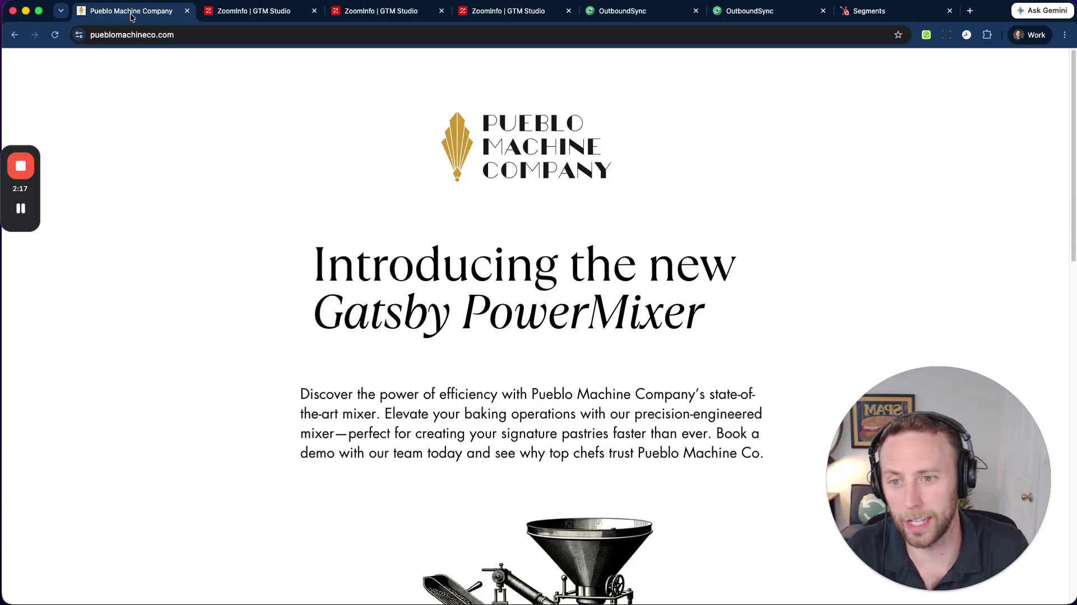
Step: Review the colorado_bakeries audience and the import query in its Sheet 1 details in ZoomInfo GTM Studio
click(267, 10)
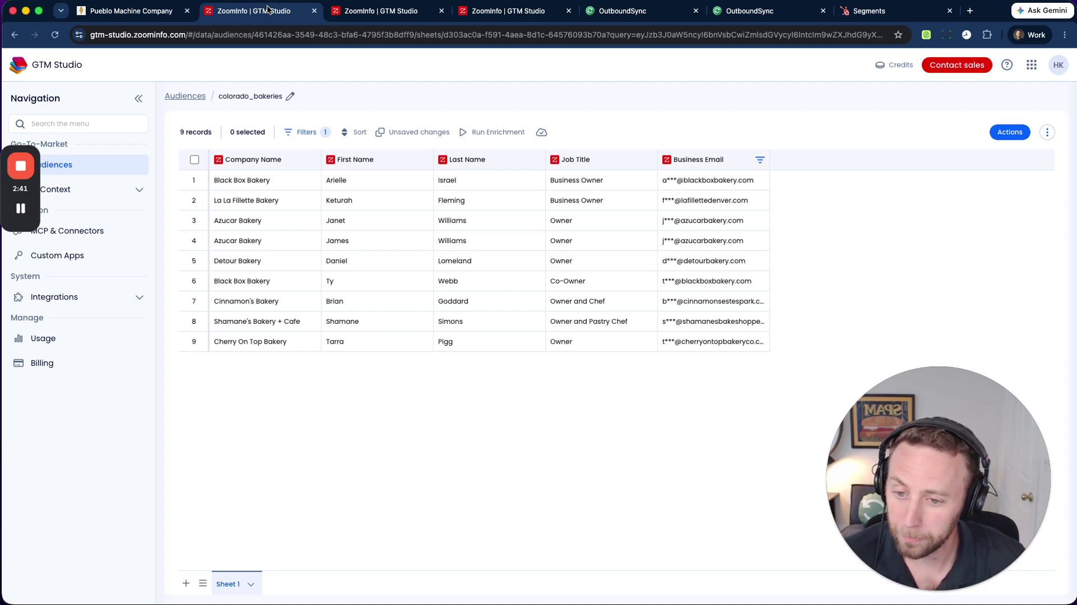
click(403, 15)
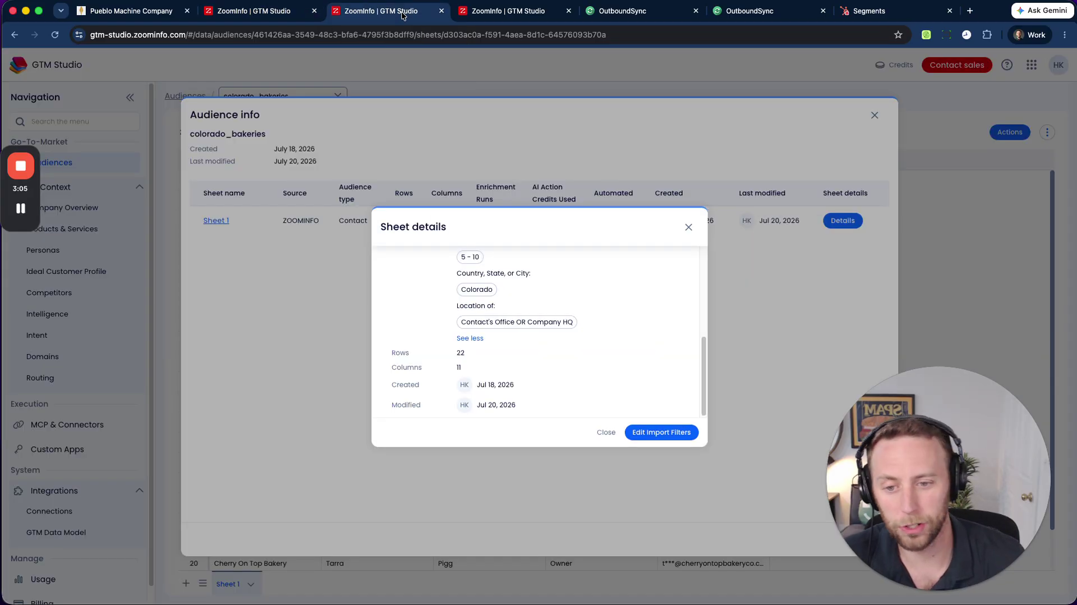
scroll(590, 321, up, 10)
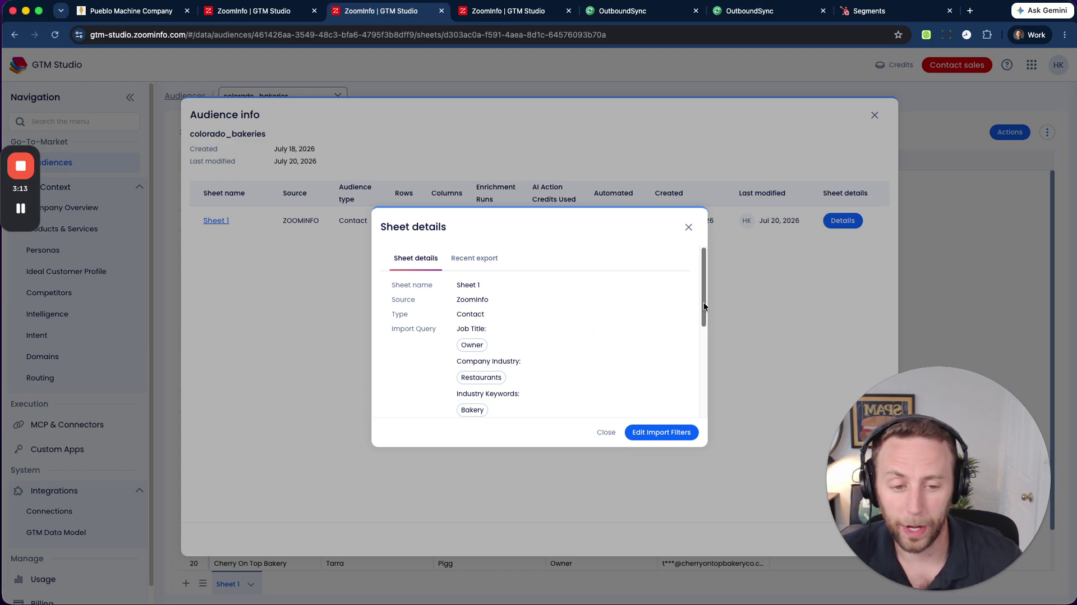
drag(703, 301, 643, 196)
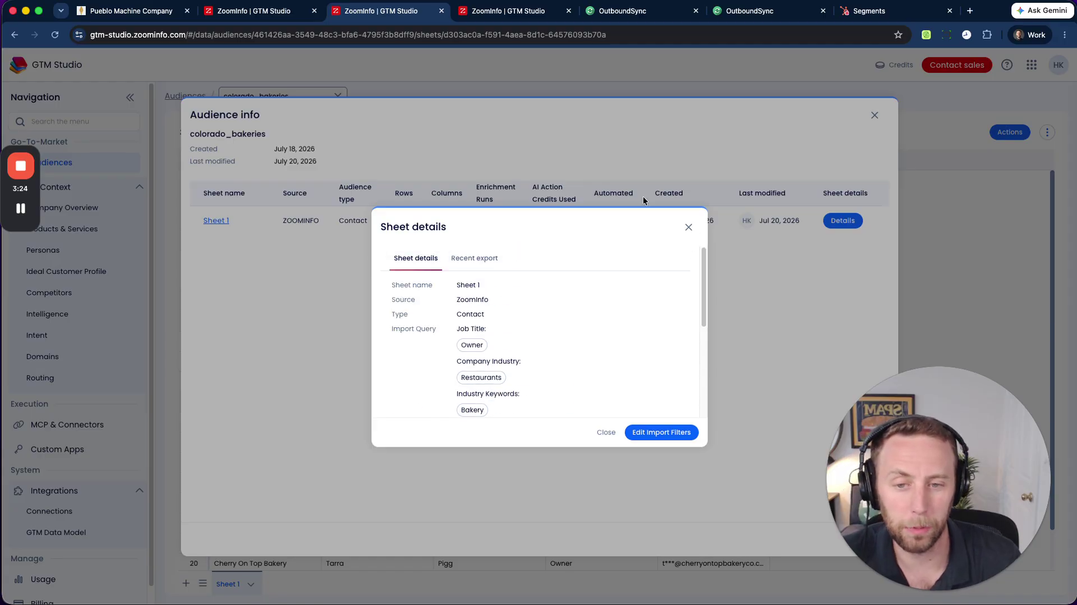
Step: View ZoomInfo's Cursor connector guide, and switch to Cursor to read the OutboundSync preflight results, highlighting the Instantly webhook notice
click(494, 11)
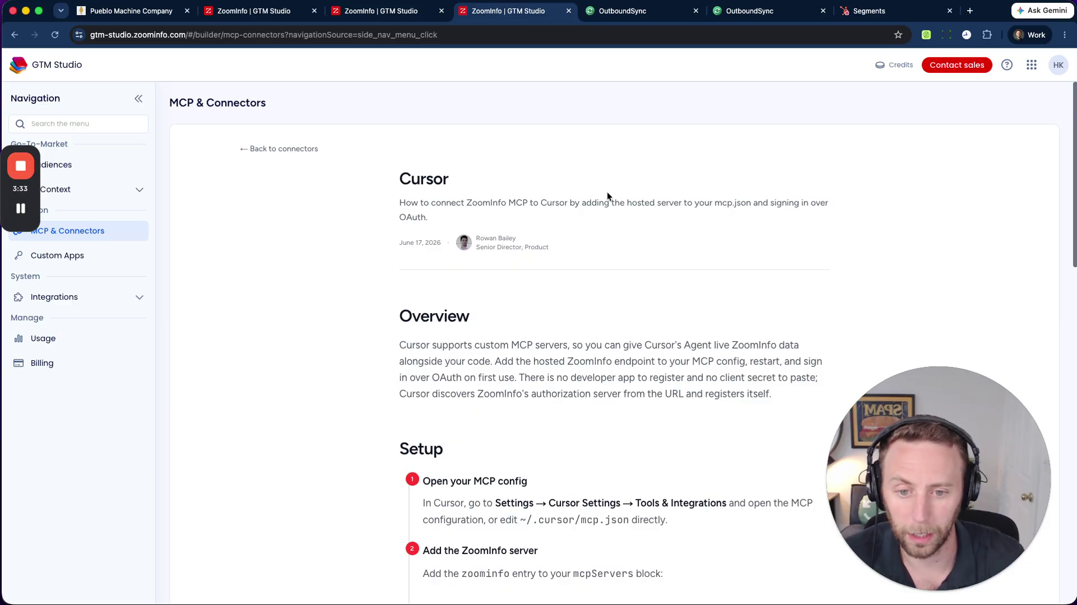
key(super+Tab)
key(super+Tab)
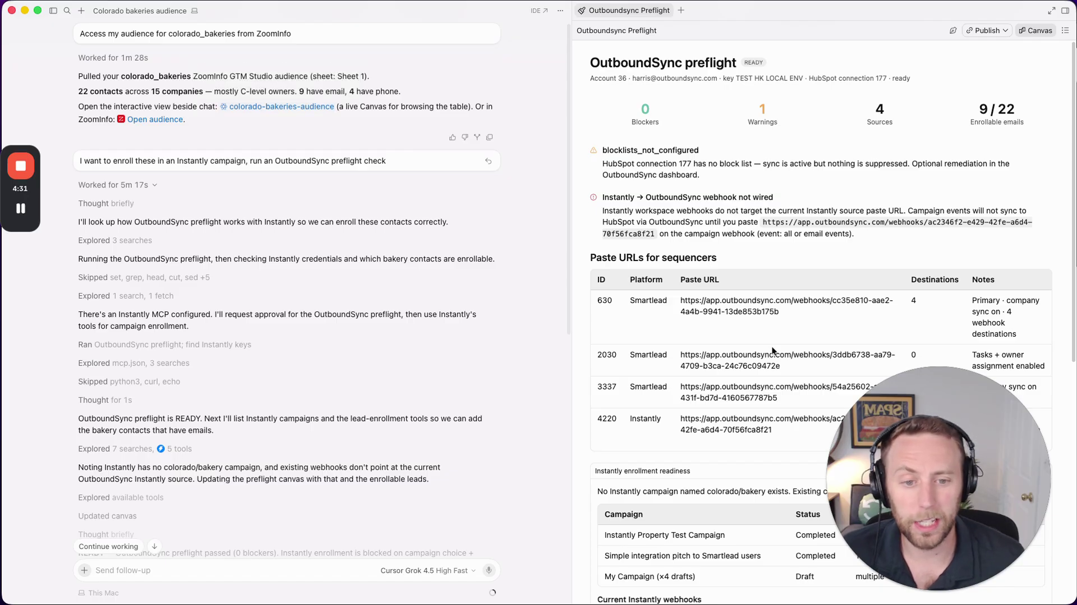
scroll(464, 415, down, 3)
scroll(464, 415, down, 2)
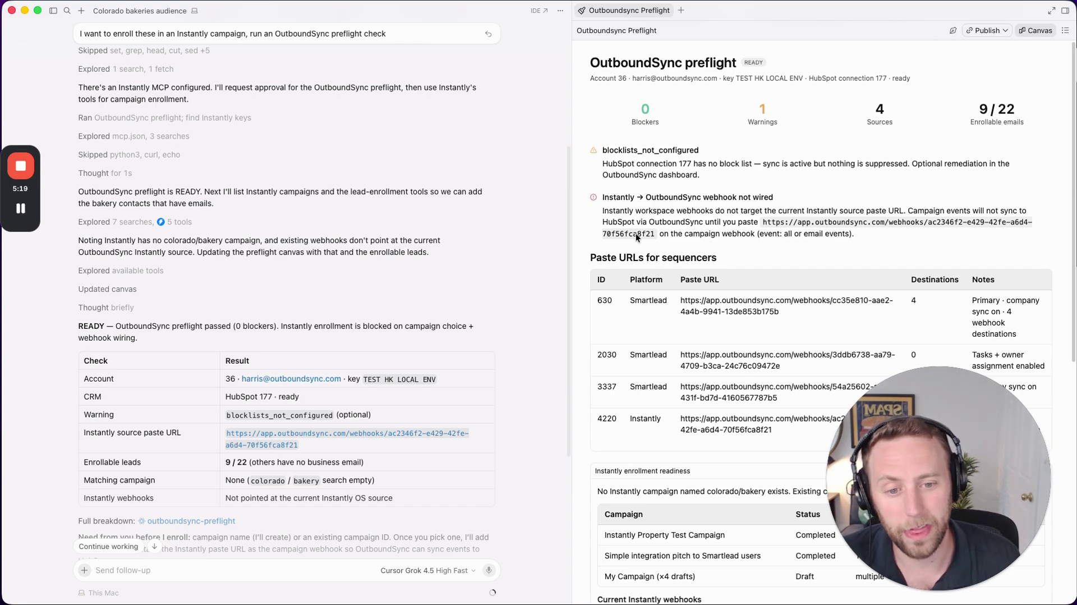
drag(854, 234, 601, 196)
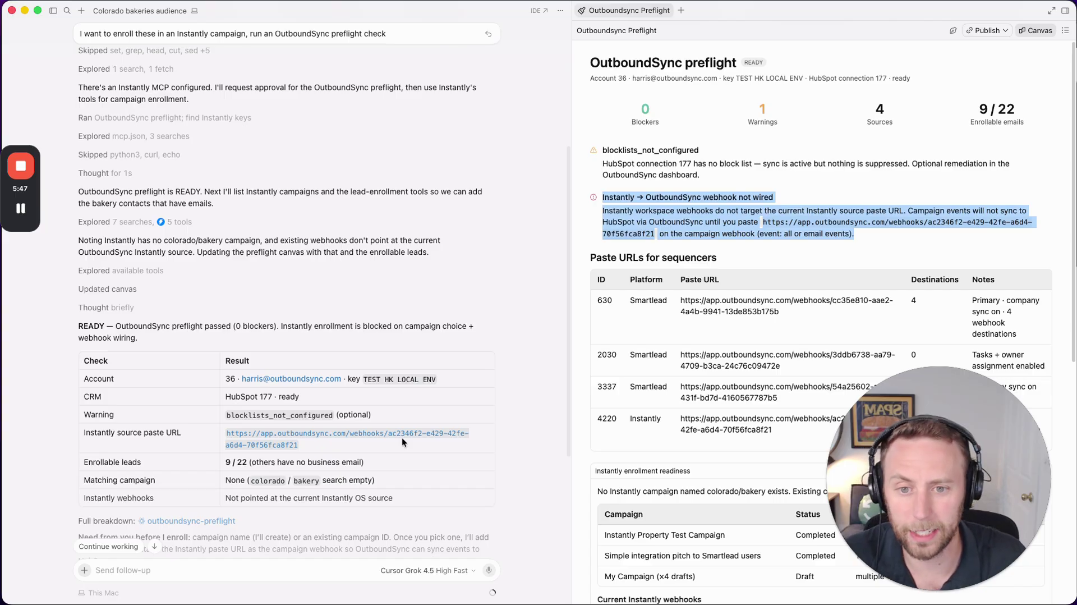
Step: Switch back to the browser and examine the Instantly webhook receiver's configuration, company object and contact object settings in OutboundSync
key(super+Tab)
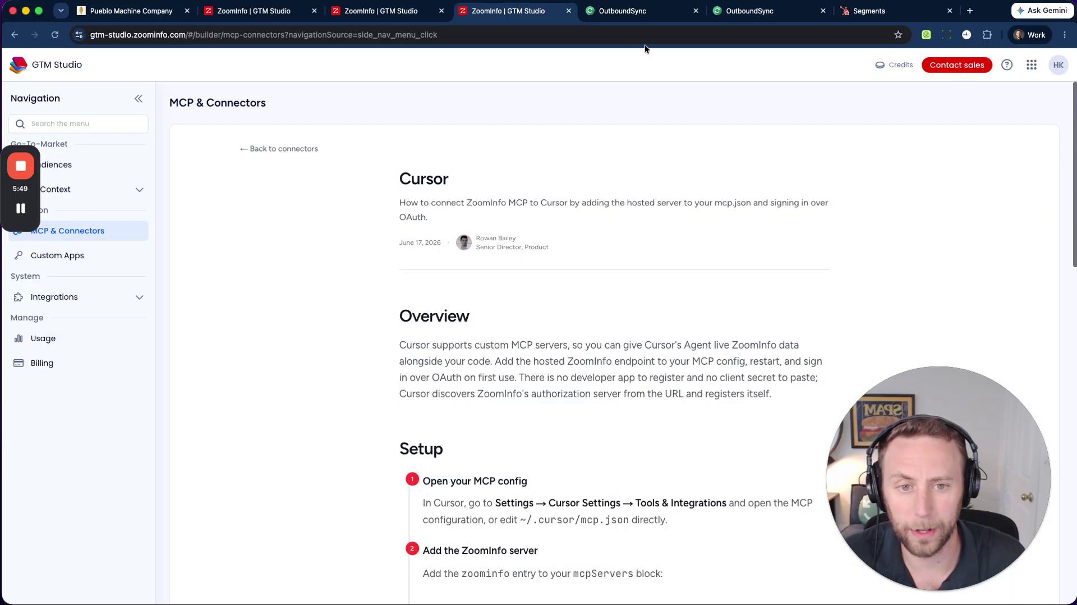
click(623, 17)
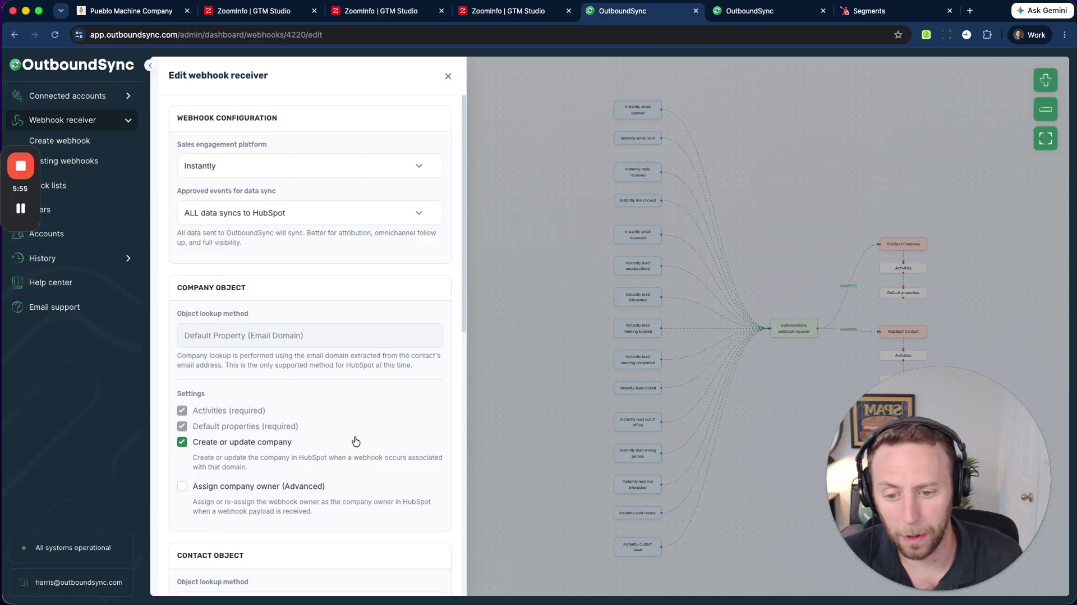
scroll(304, 431, down, 10)
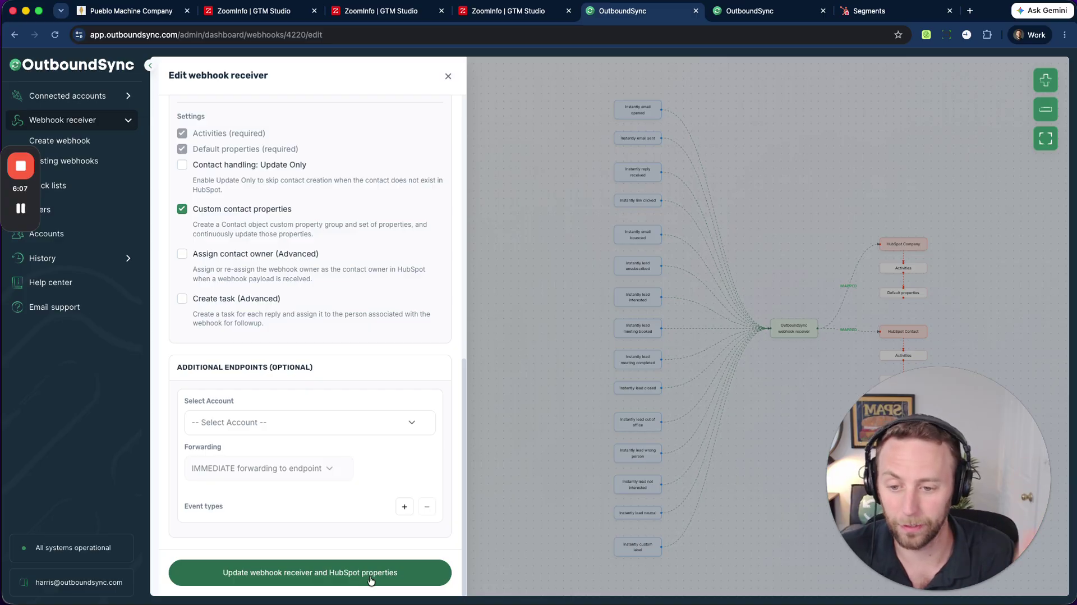
scroll(372, 465, up, 10)
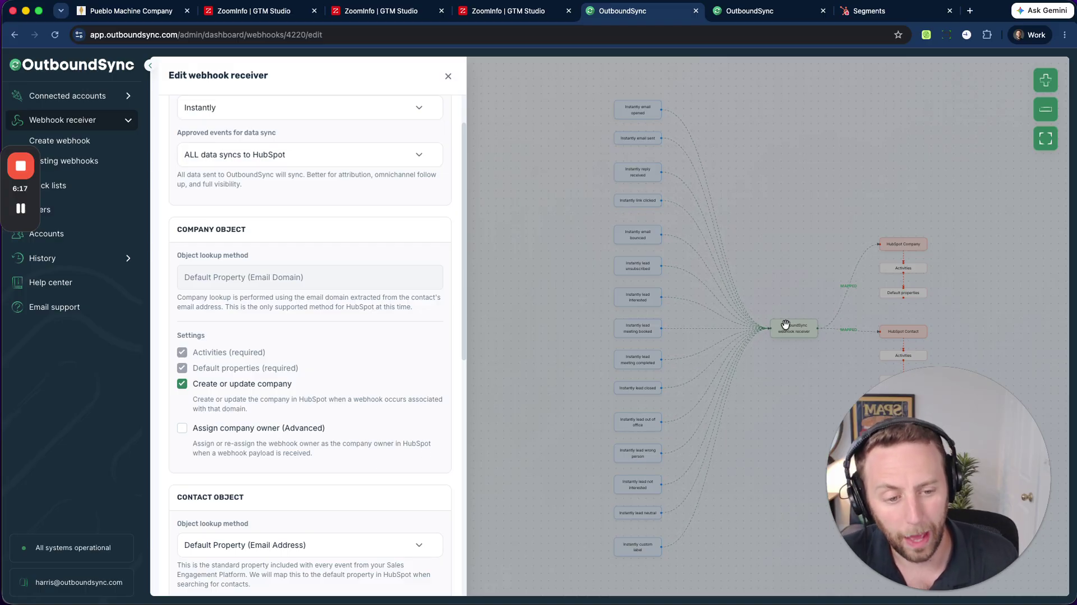
scroll(402, 456, down, 1)
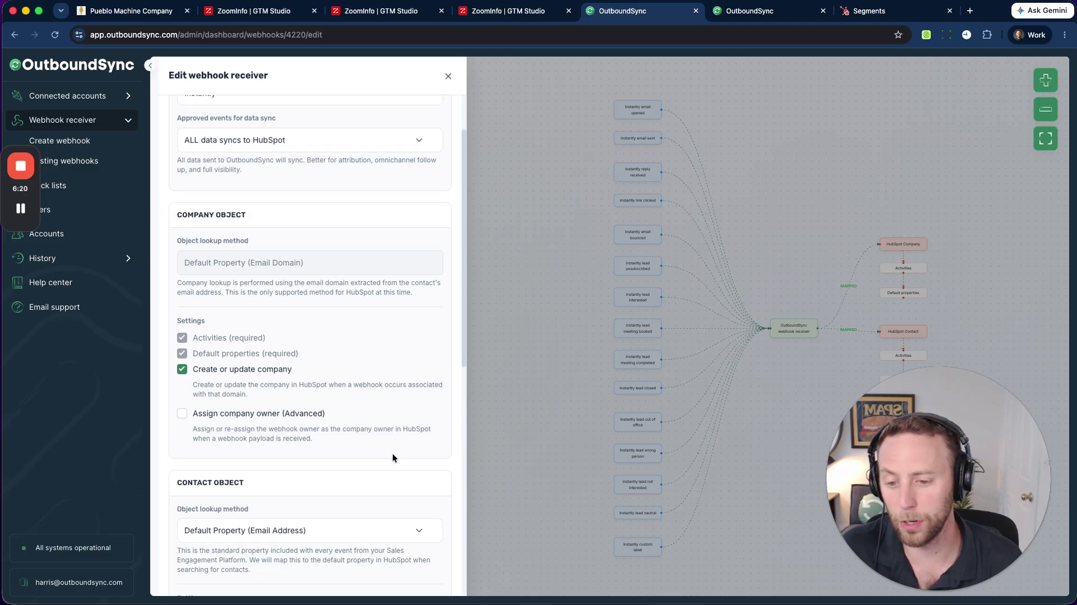
scroll(394, 452, down, 8)
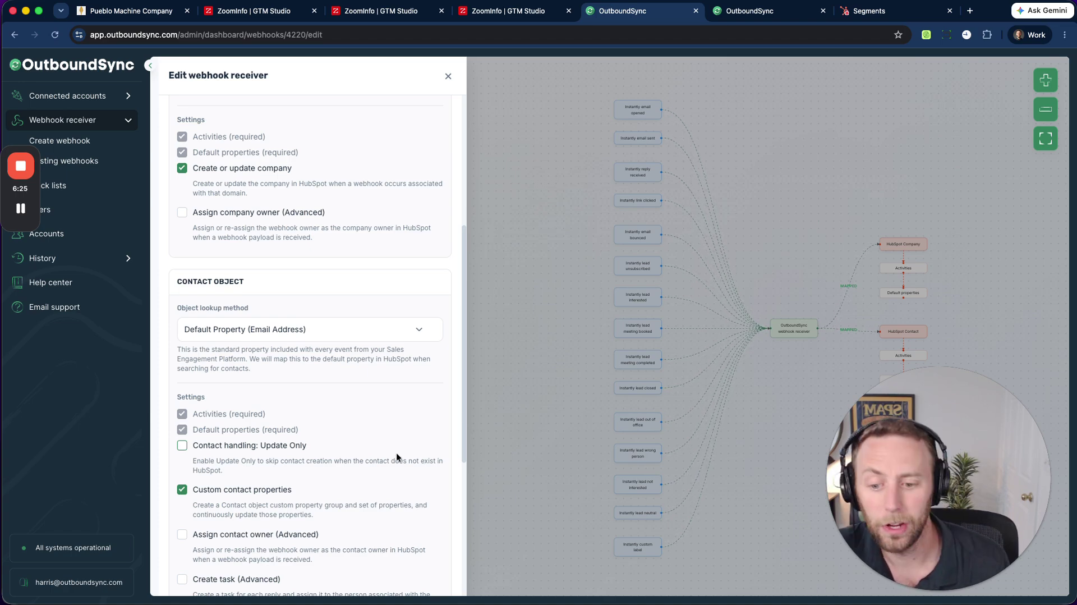
scroll(396, 456, down, 2)
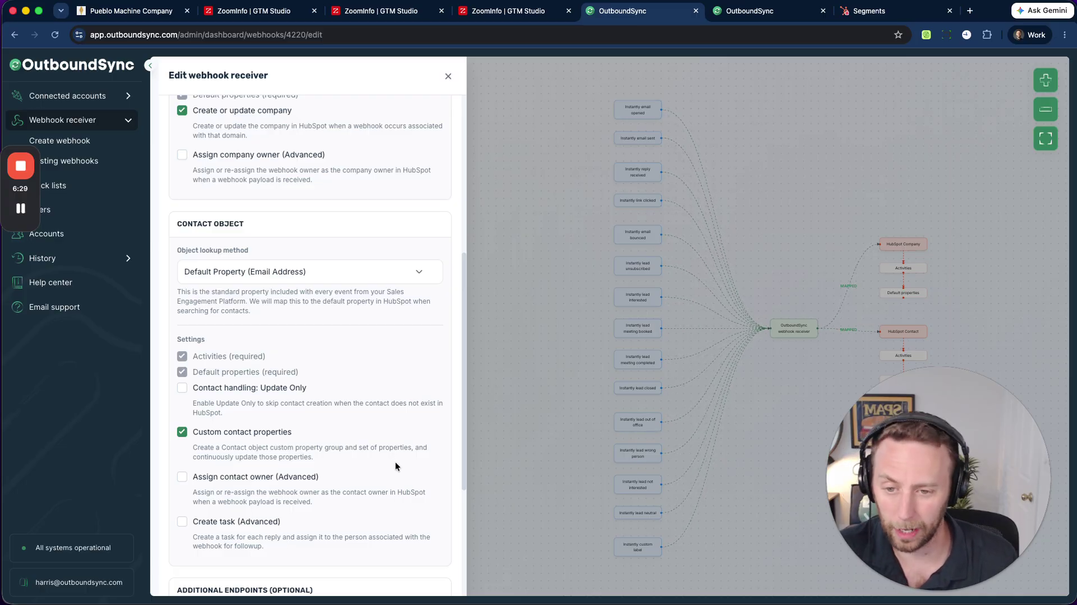
scroll(394, 461, up, 12)
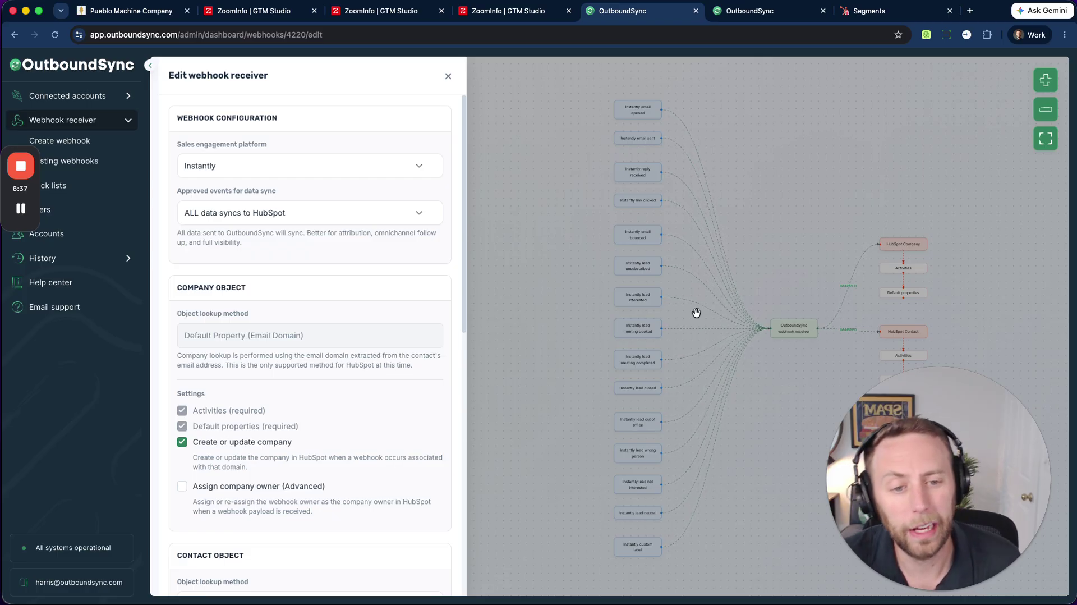
Step: View the OutboundSync API keys page and the HubSpot segments list
click(766, 15)
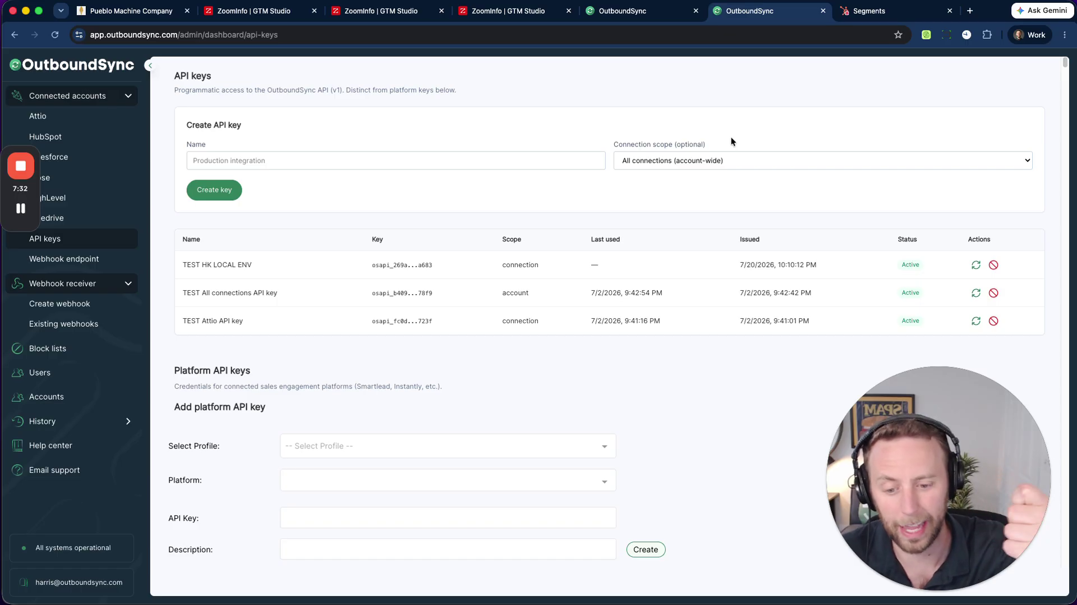
click(873, 20)
mouse_move(211, 275)
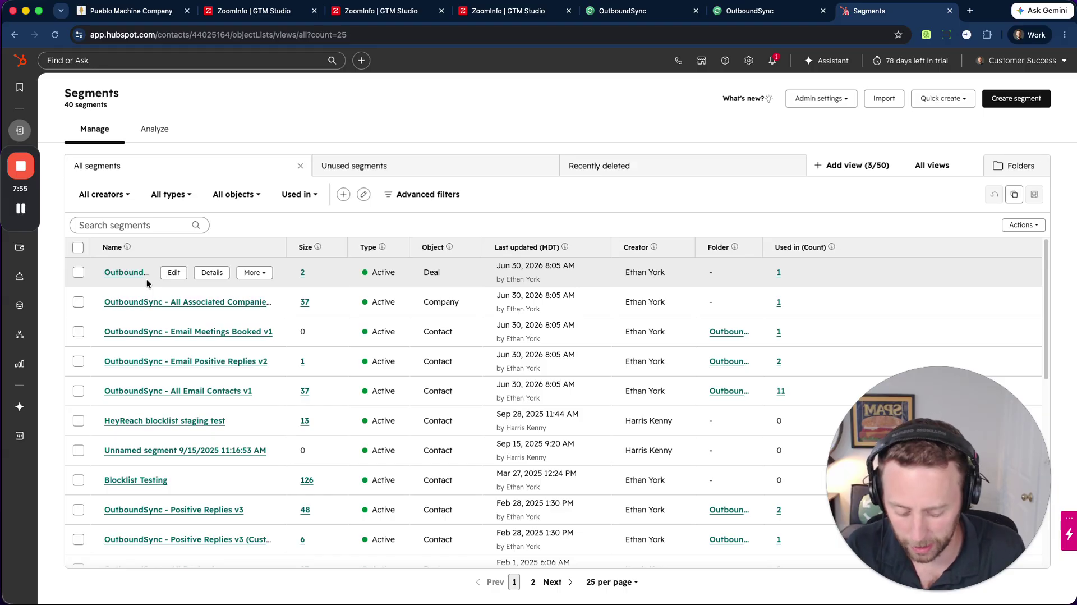
Step: Open the OutboundSync Docs in a new browser tab and go to the API v1 reference
key(super+t)
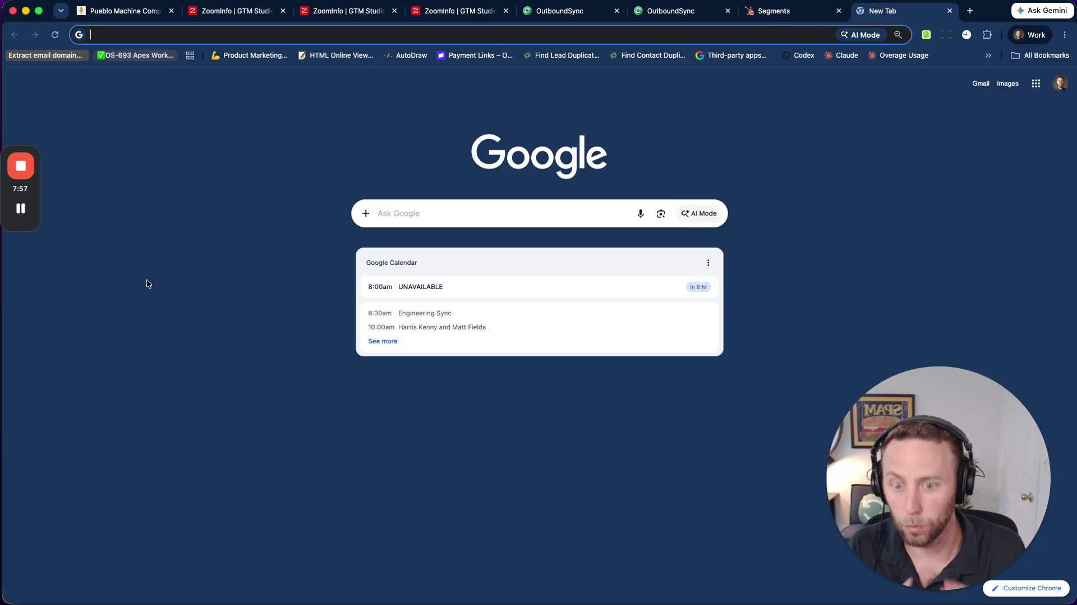
text(outboundsync.com)
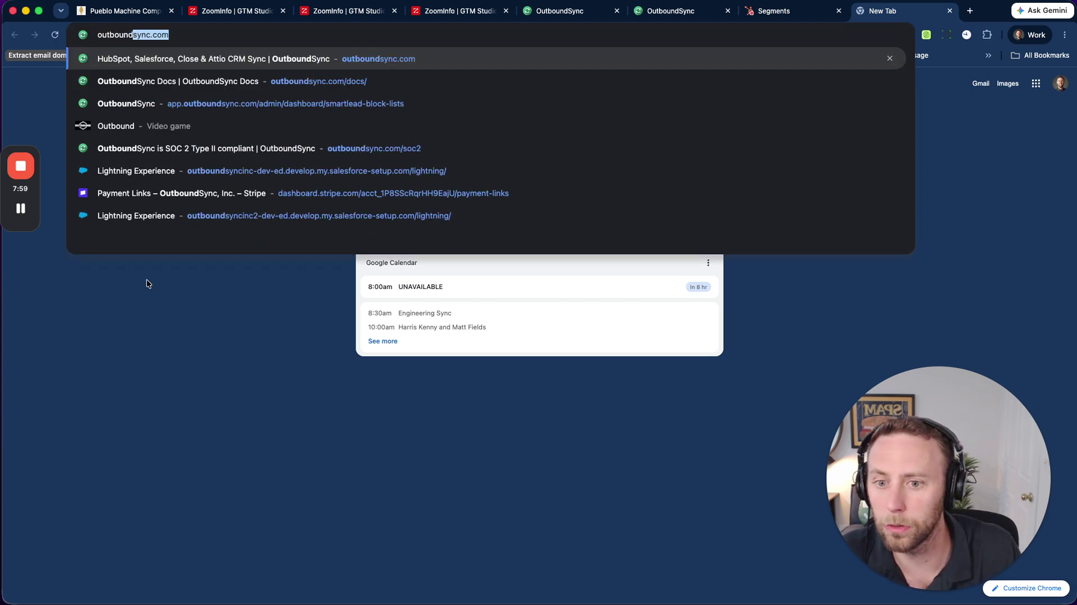
key(Down)
key(Return)
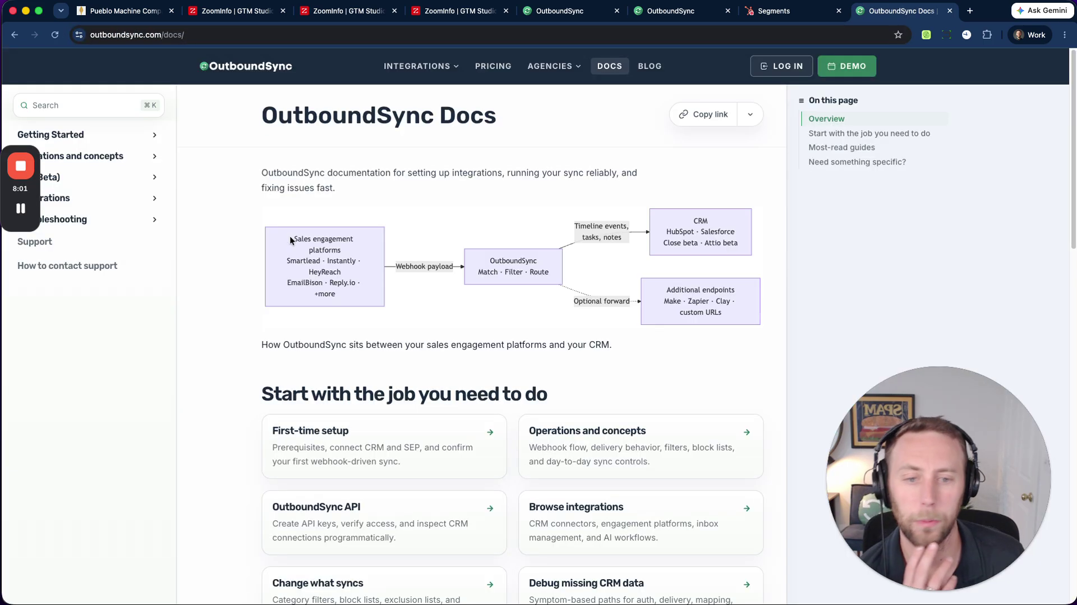
click(97, 179)
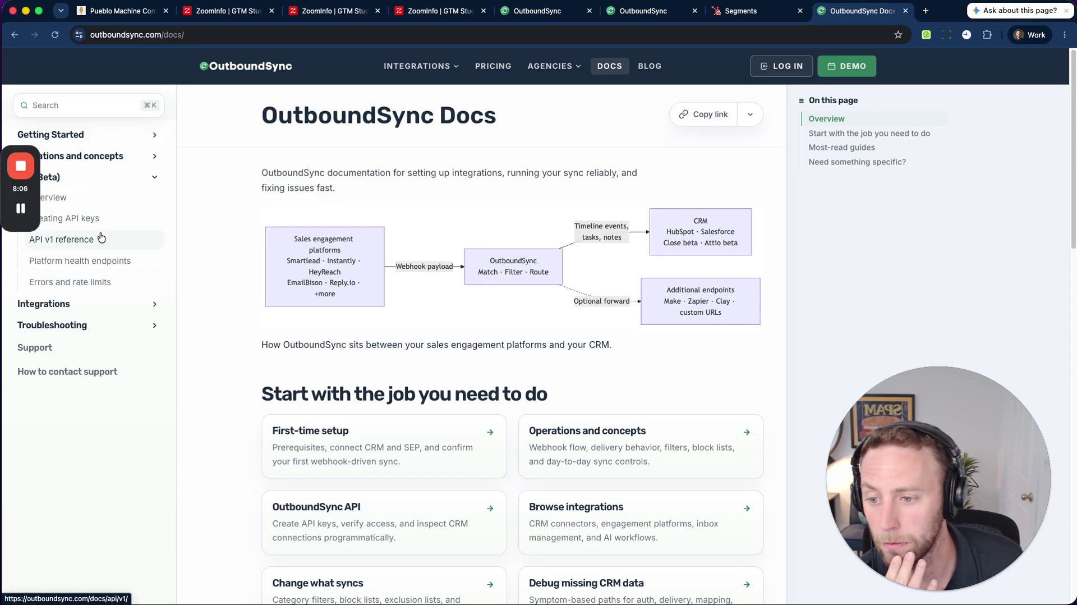
click(101, 237)
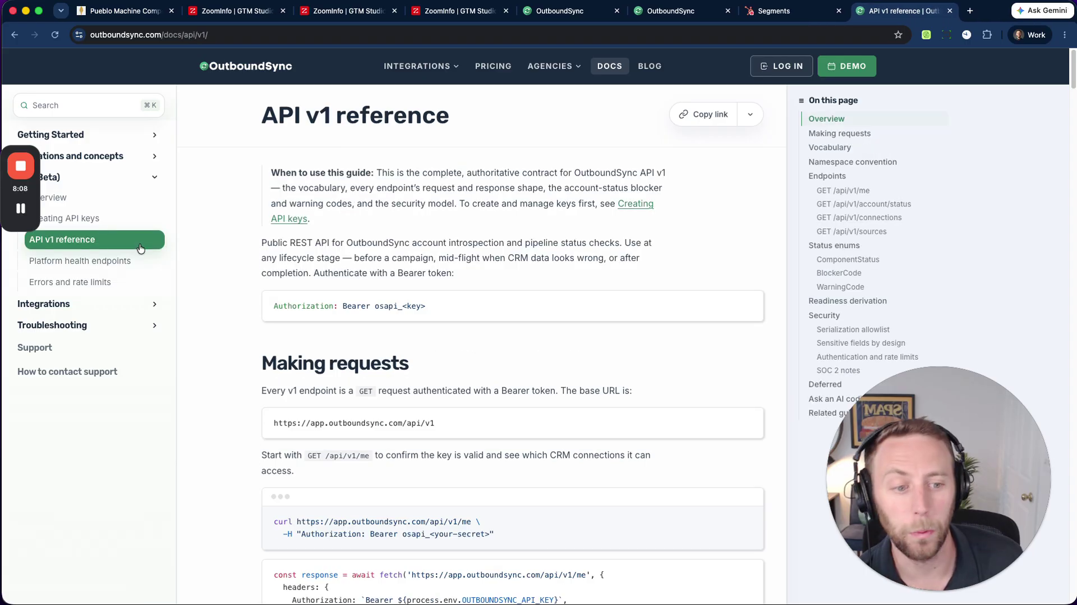
Step: Examine the me, account/status, connections and sources endpoints in the API v1 reference
scroll(594, 362, down, 1)
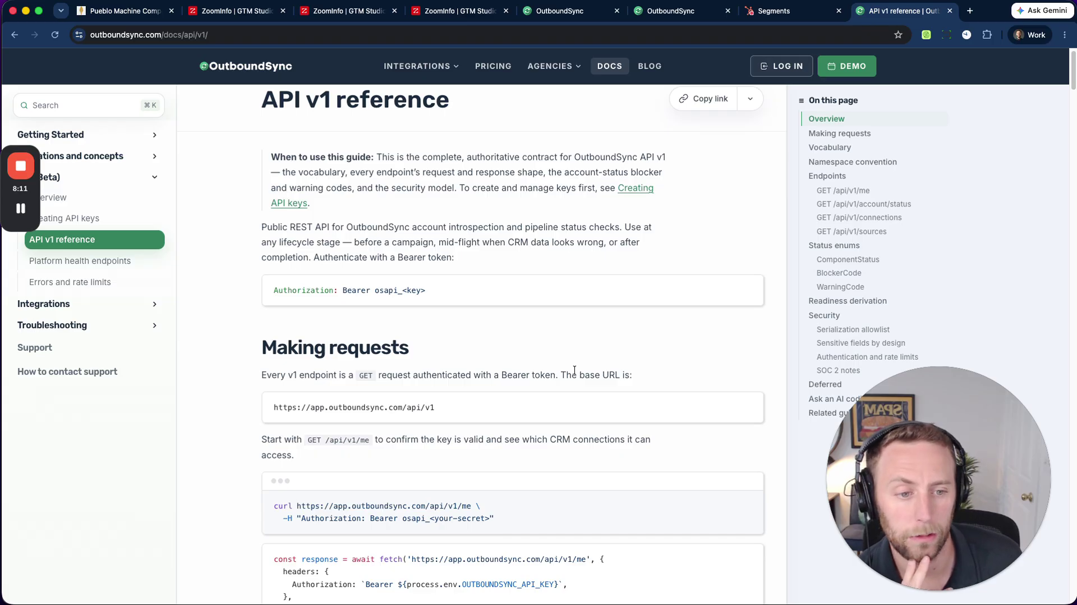
click(877, 195)
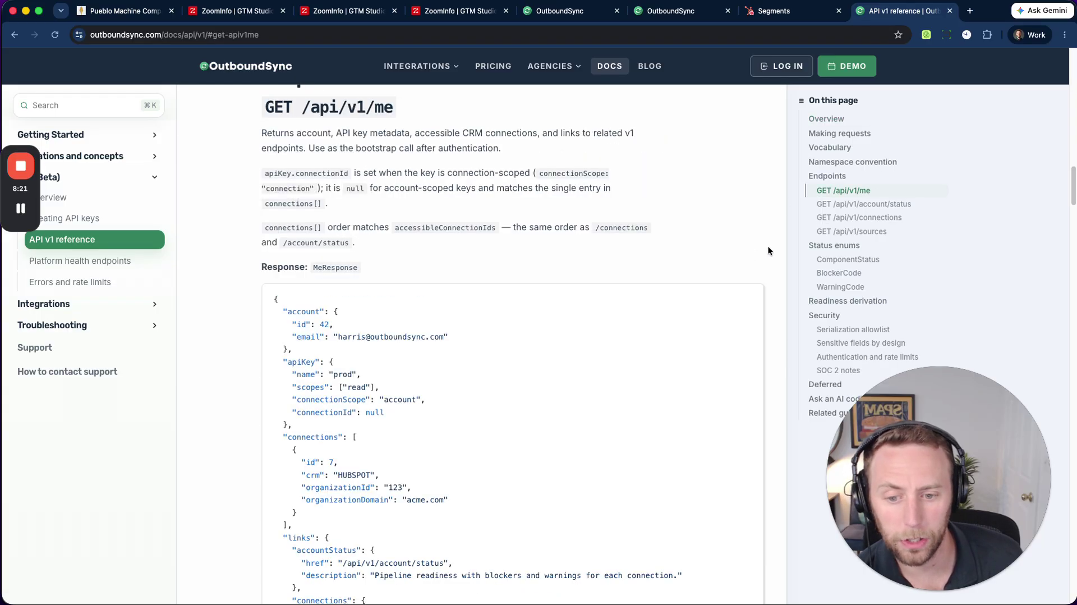
click(876, 206)
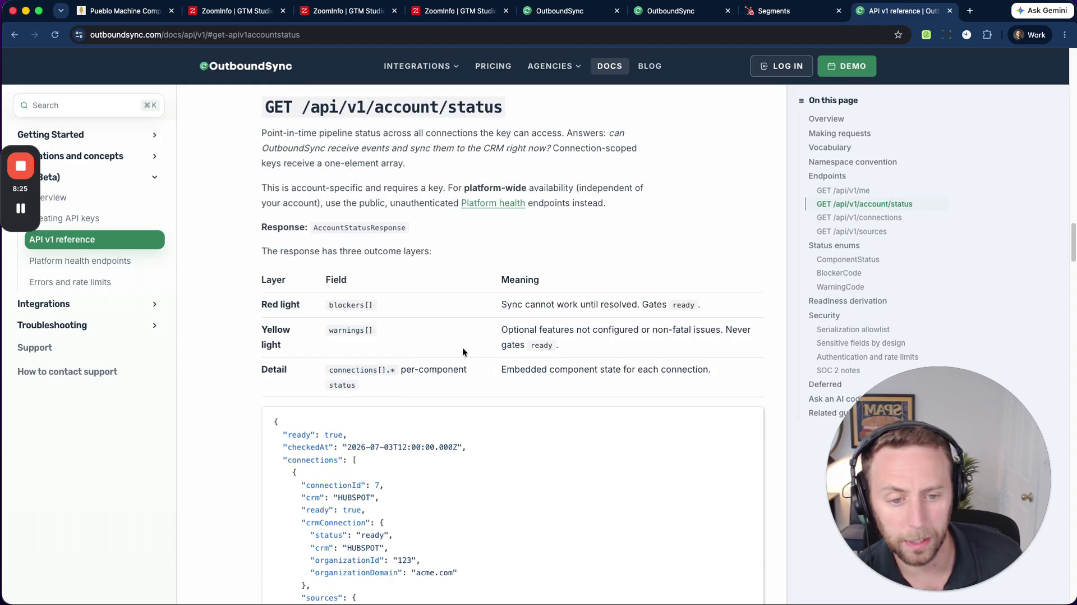
click(860, 219)
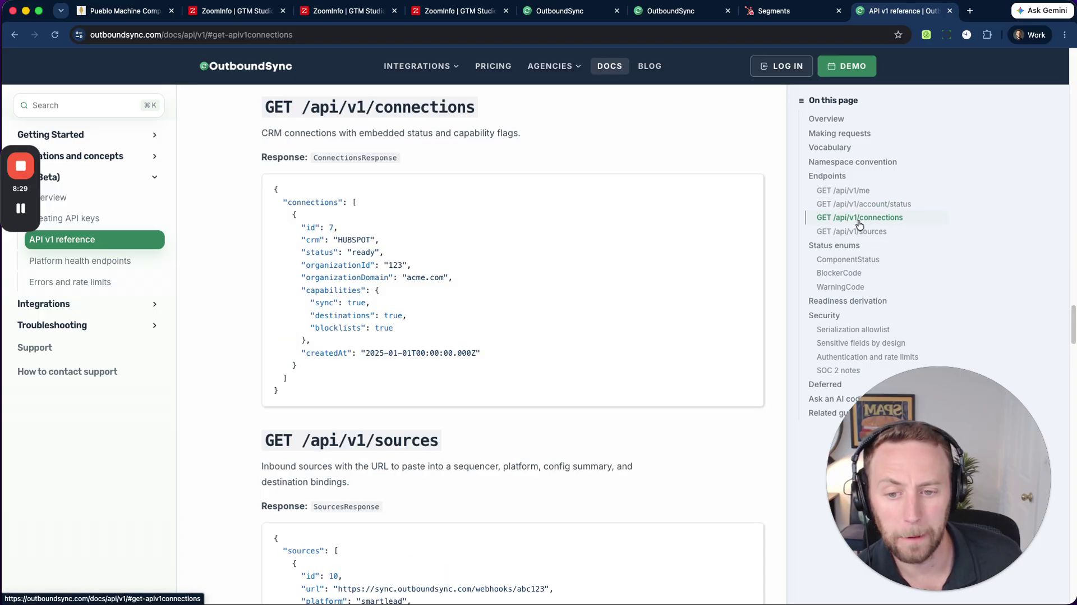
click(855, 234)
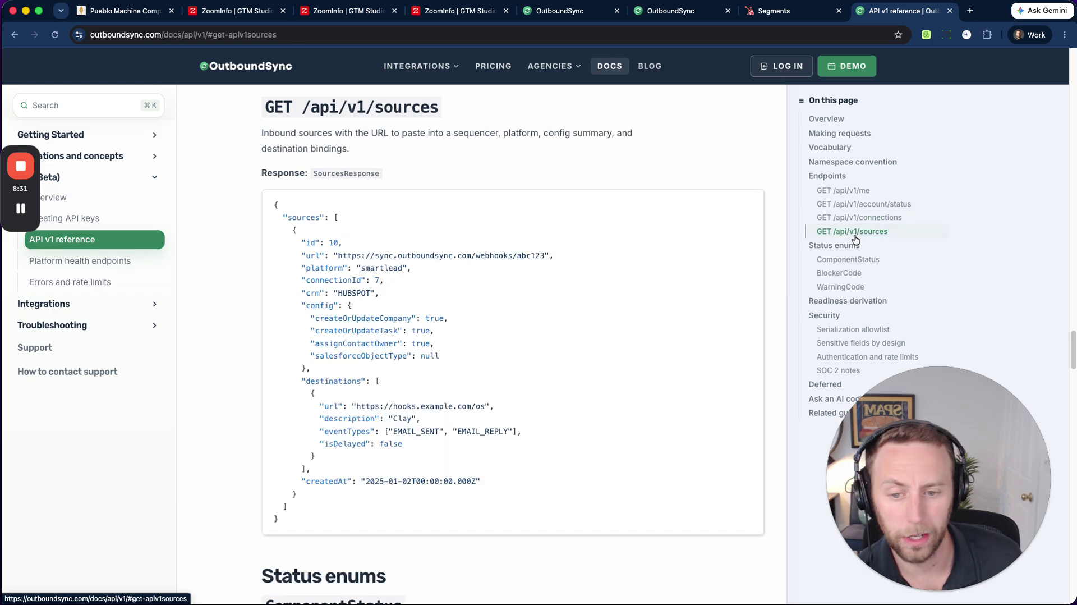